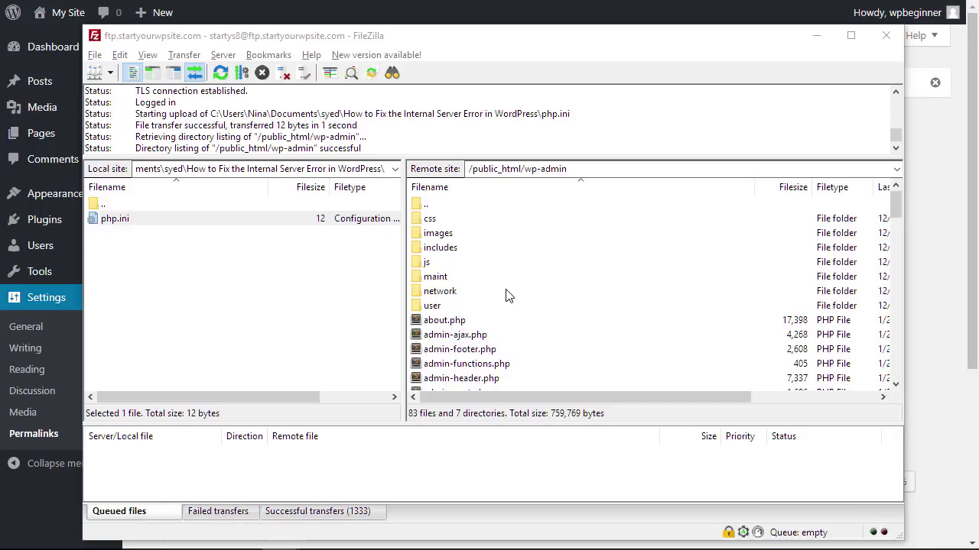
# - Go into public_html/wp-content and rename the plugins folder to plugins_deactivate
pyautogui.doubleClick(432, 206)
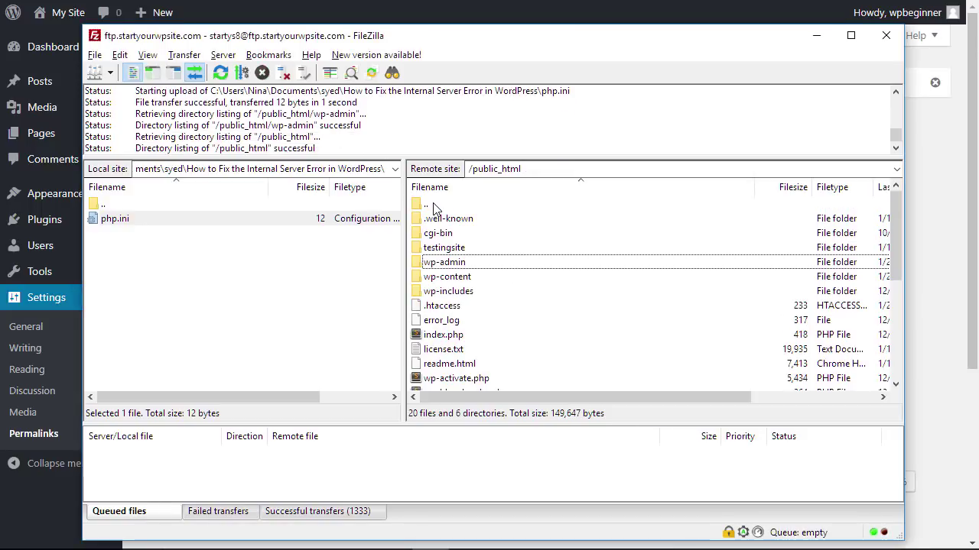
pyautogui.doubleClick(446, 278)
pyautogui.click(437, 234)
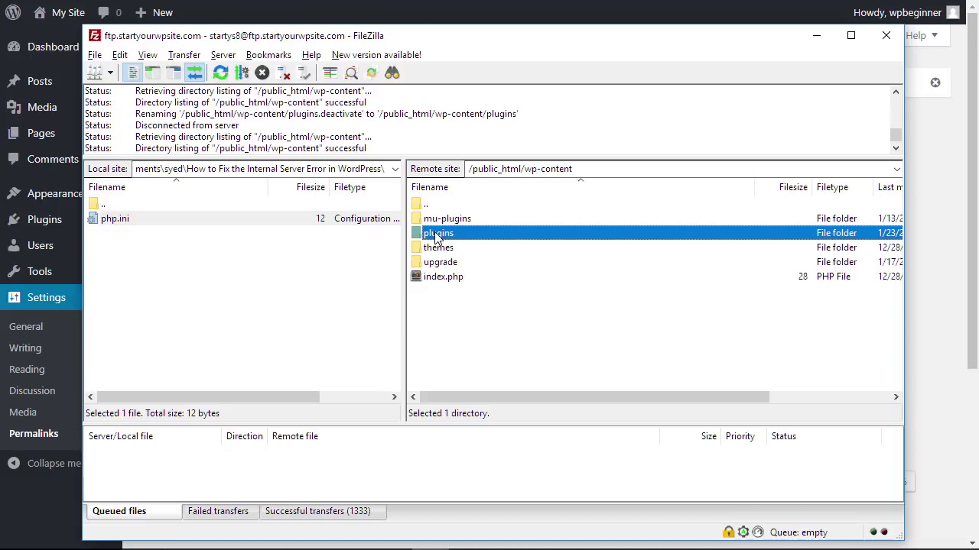
pyautogui.rightClick(435, 234)
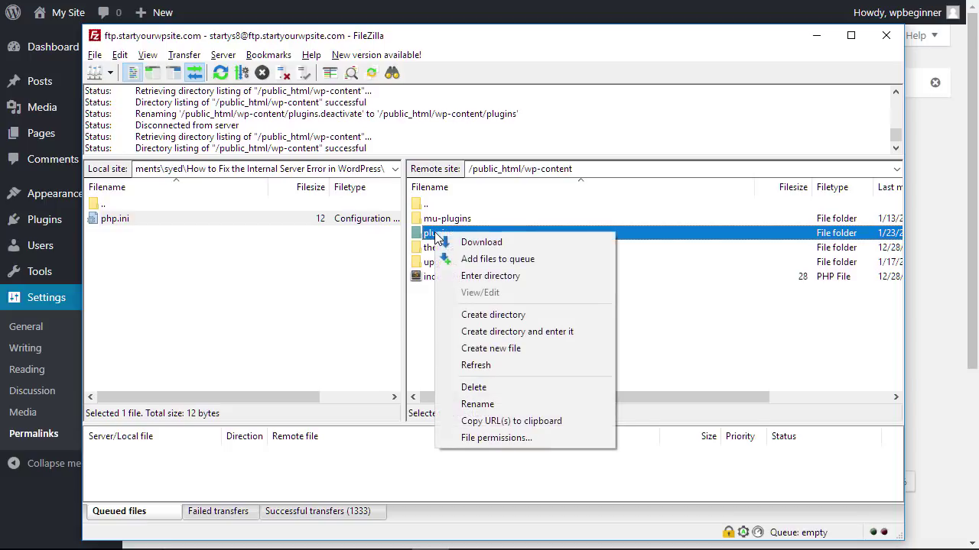
pyautogui.click(499, 403)
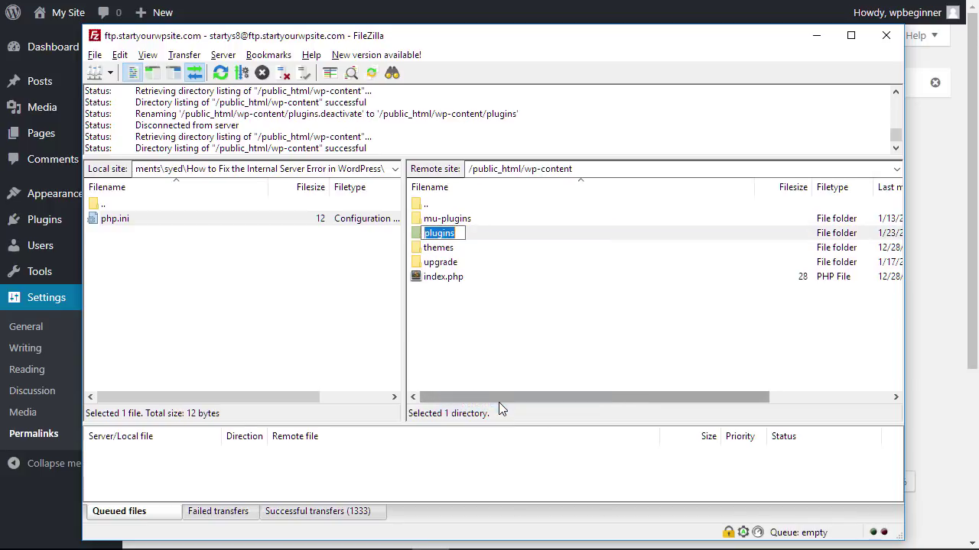
pyautogui.press('End')
pyautogui.write('_deactivate')
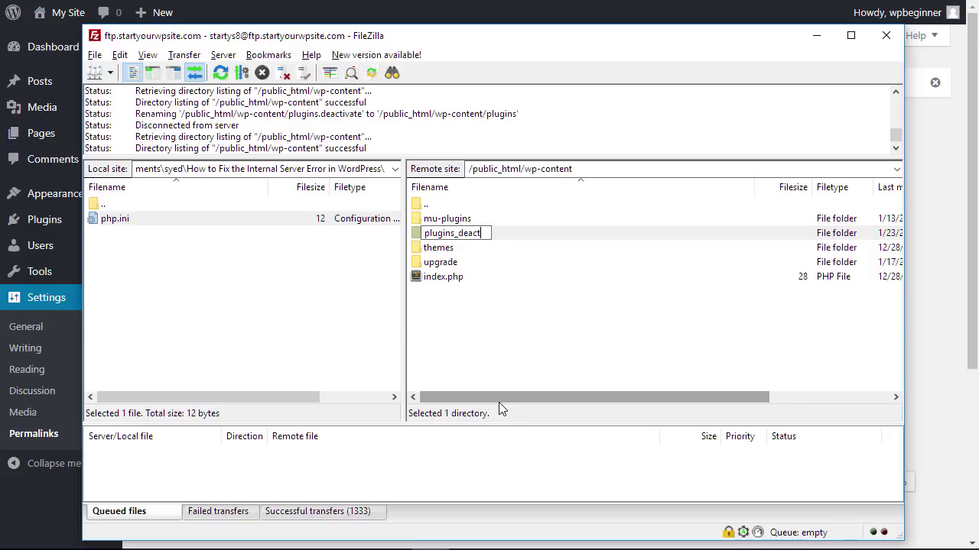
pyautogui.click(459, 370)
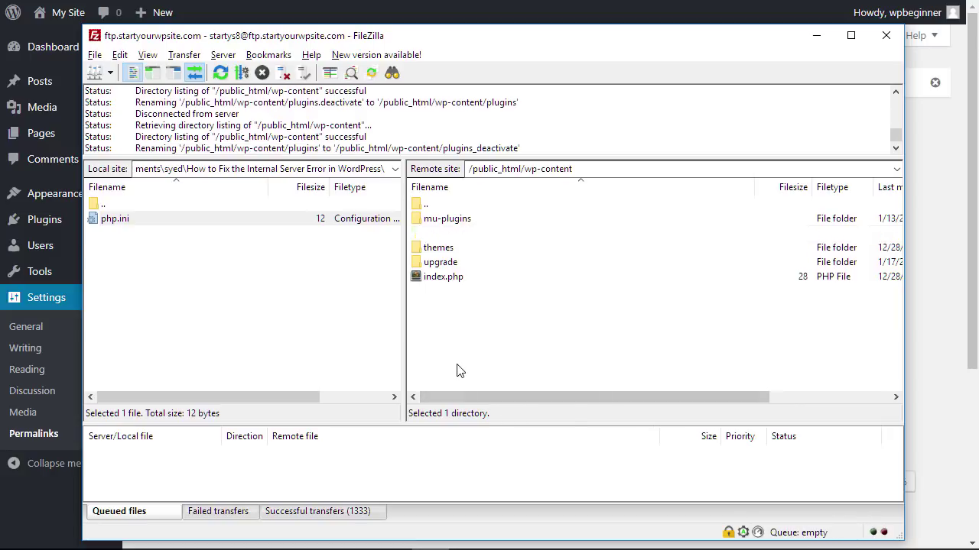
# - In the browser, open the site's front page via My Site, then return to the Dashboard
pyautogui.click(35, 497)
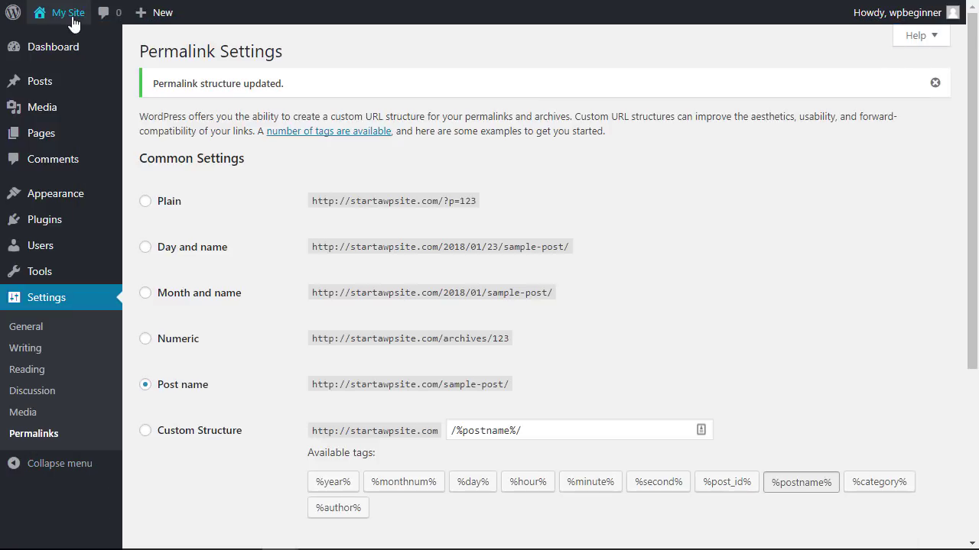
pyautogui.moveTo(45, 18)
pyautogui.click(59, 43)
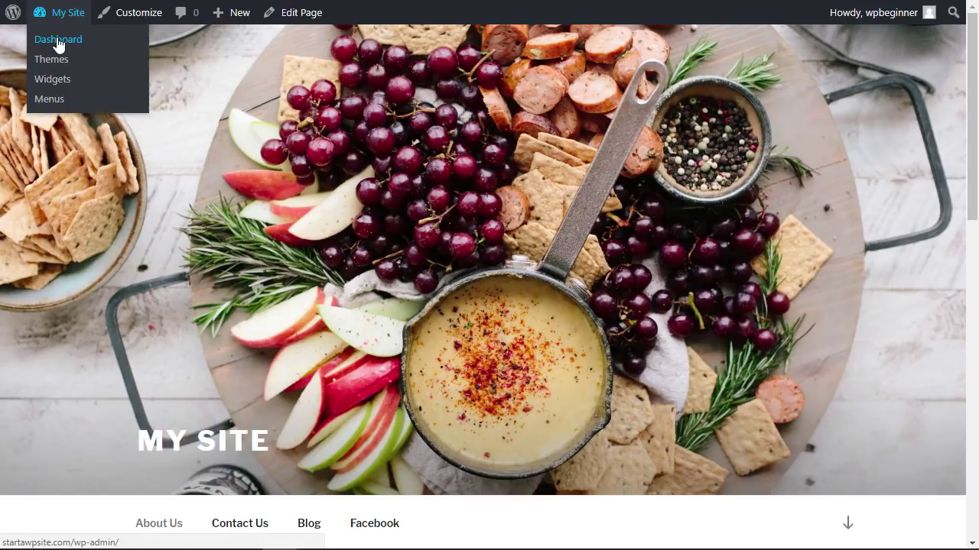
pyautogui.click(58, 43)
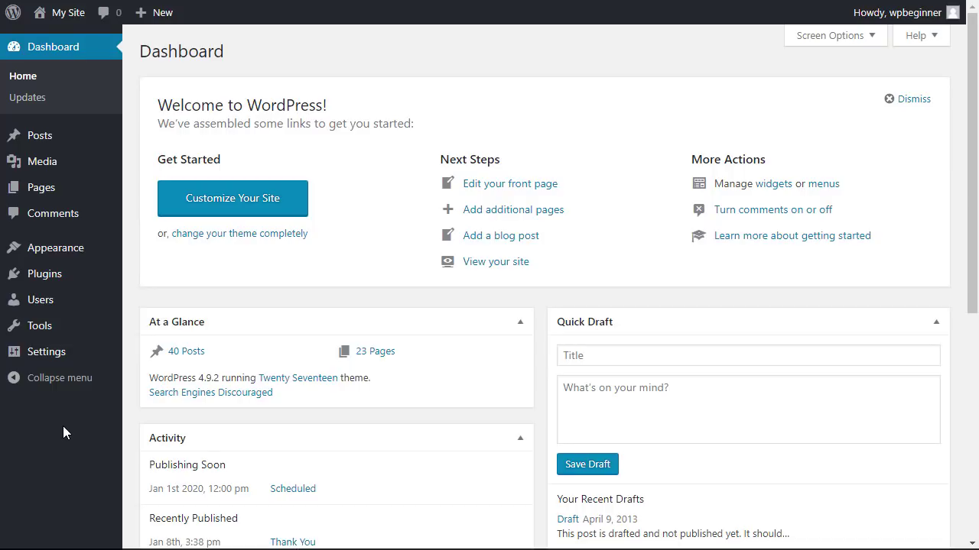
# - Rename plugins_deactivate back to plugins in wp-content, then switch to the WordPress dashboard
pyautogui.hotkey('alt', 'Tab')
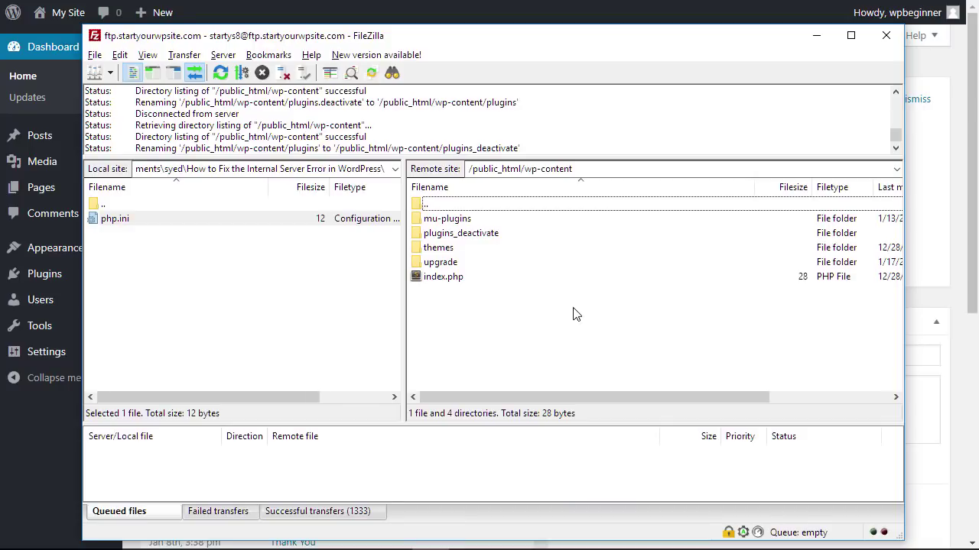
pyautogui.click(432, 237)
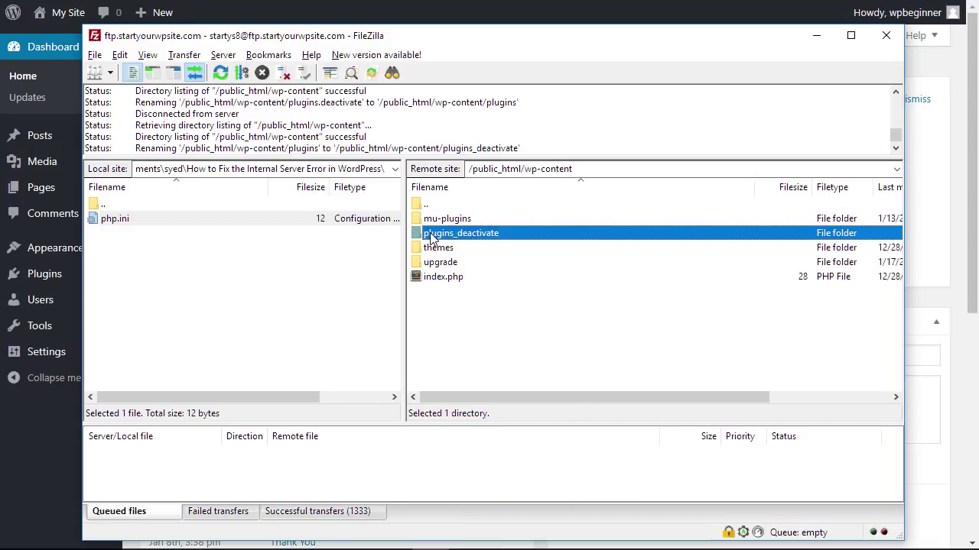
pyautogui.rightClick(474, 240)
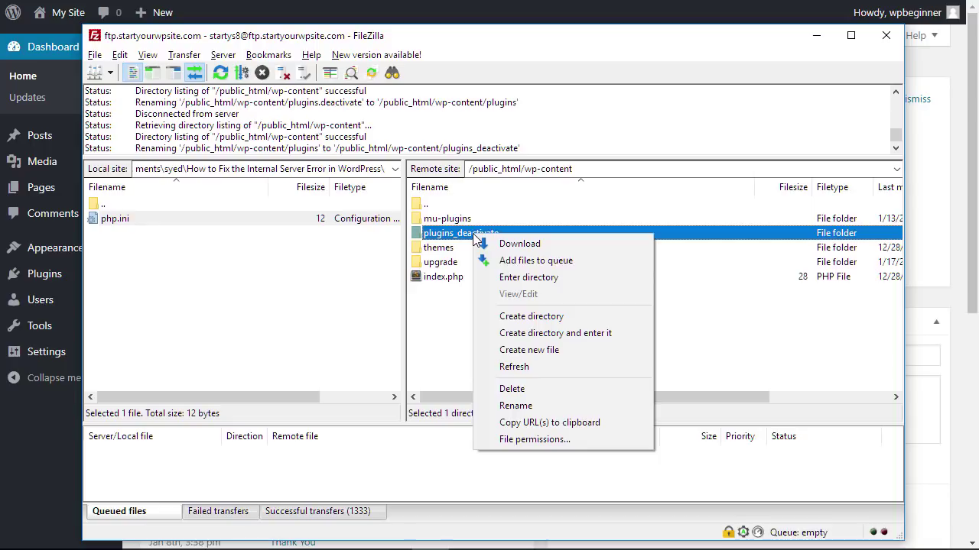
pyautogui.click(524, 406)
pyautogui.press('End')
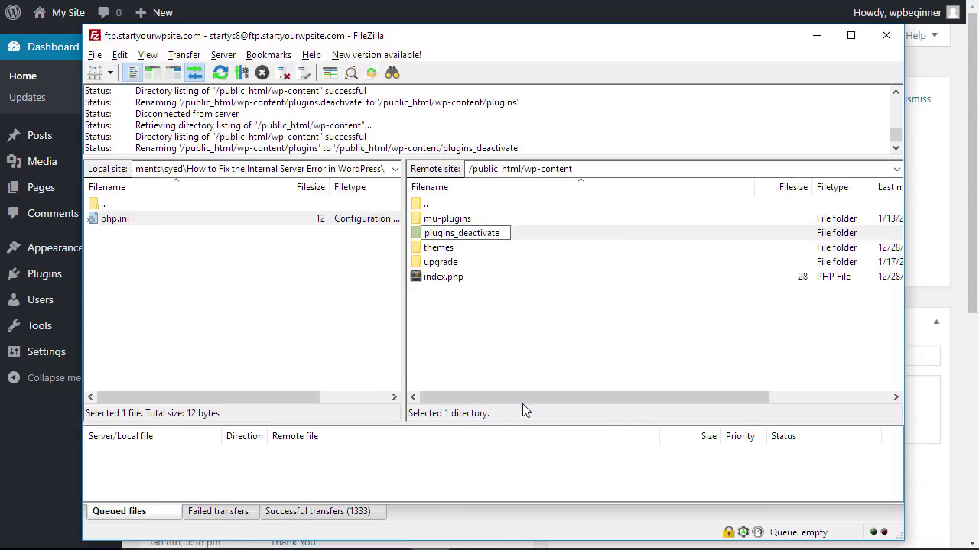
pyautogui.press('BackSpace')
pyautogui.press('BackSpace')
pyautogui.press('BackSpace')
pyautogui.press('BackSpace')
pyautogui.press('BackSpace')
pyautogui.press('BackSpace')
pyautogui.press('BackSpace')
pyautogui.press('BackSpace')
pyautogui.press('BackSpace')
pyautogui.press('BackSpace')
pyautogui.press('BackSpace')
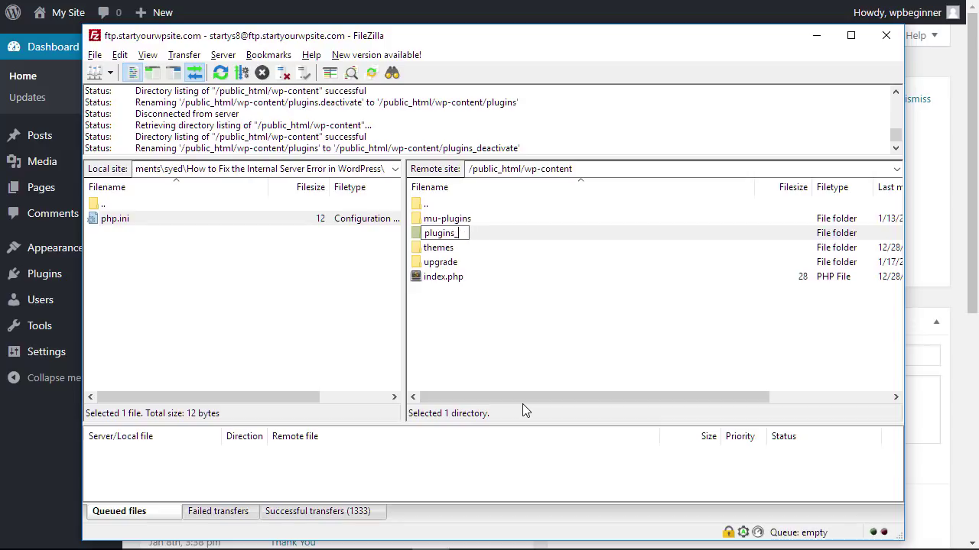
pyautogui.press('Return')
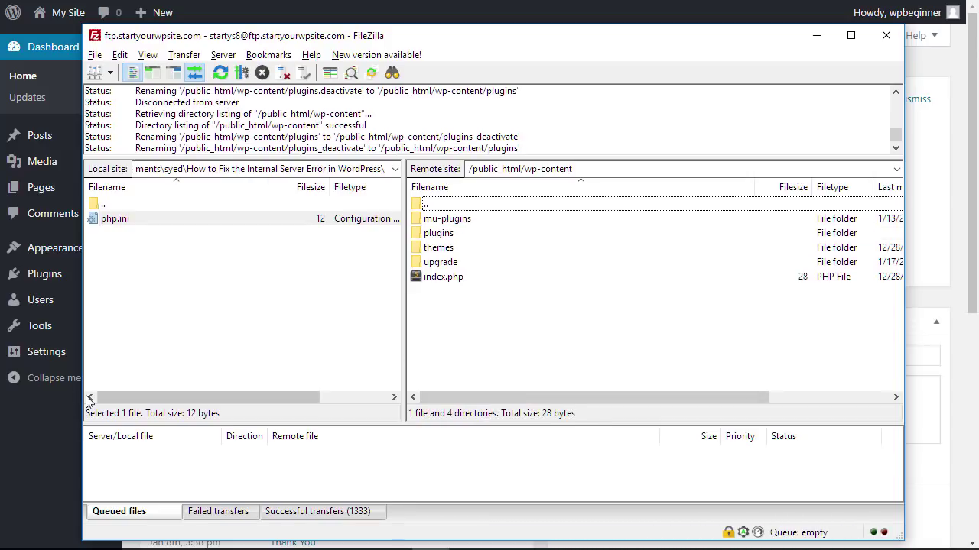
pyautogui.click(25, 409)
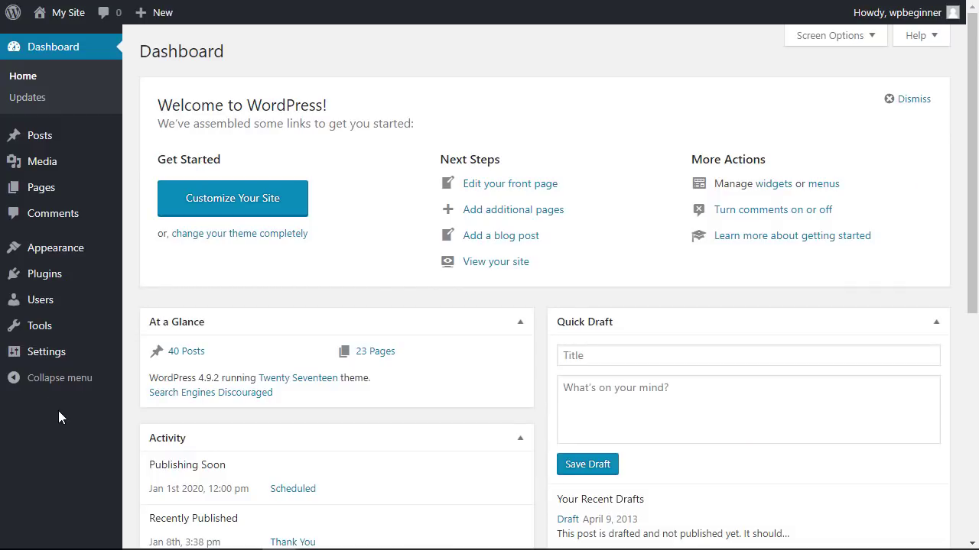
# - Open the Installed Plugins list in the WordPress admin
pyautogui.click(155, 277)
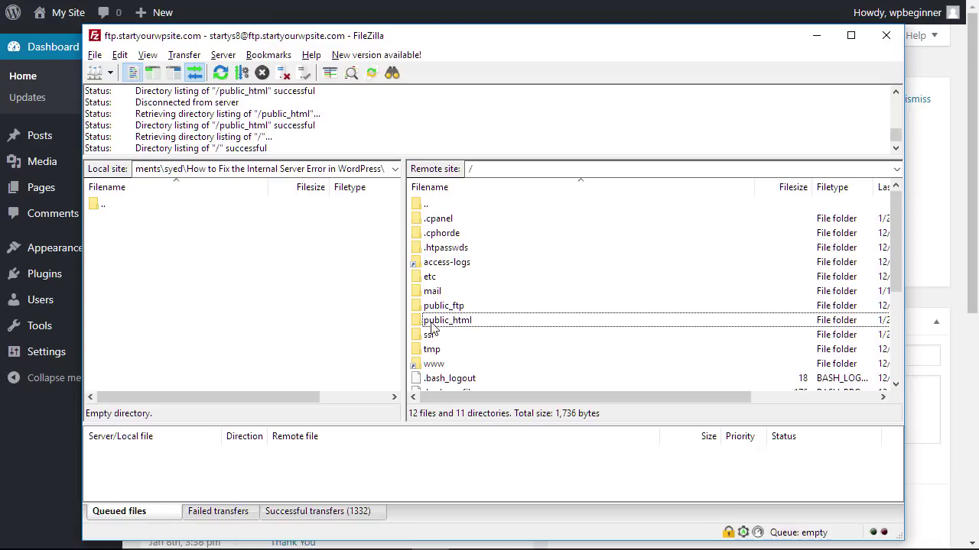
# - Open public_html and rename the .htaccess file to .htaccess_old
pyautogui.doubleClick(461, 324)
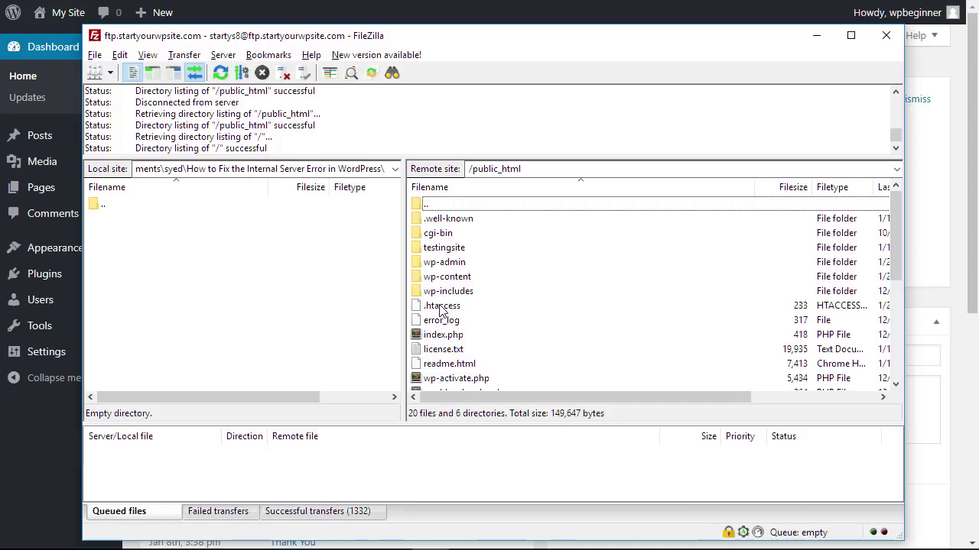
pyautogui.click(442, 308)
pyautogui.rightClick(441, 307)
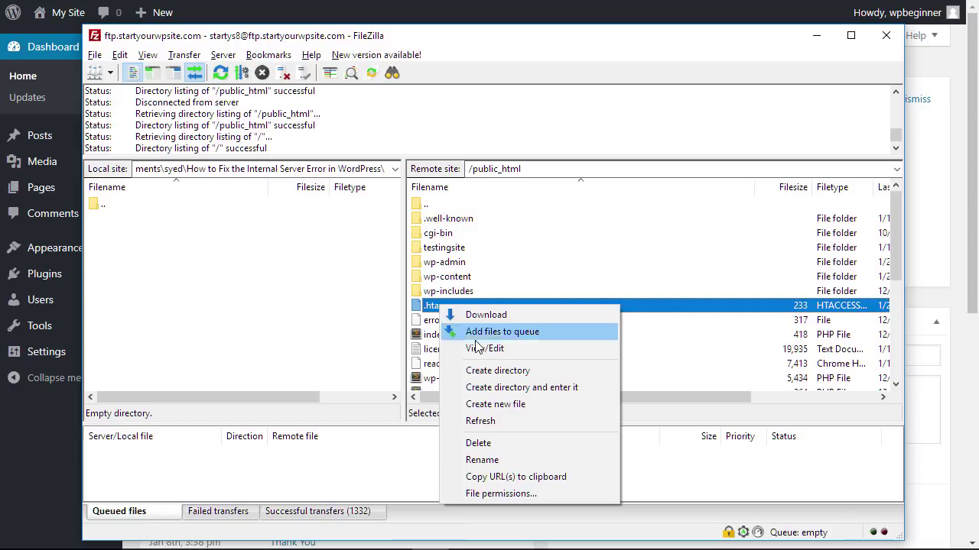
pyautogui.click(482, 460)
pyautogui.write('_')
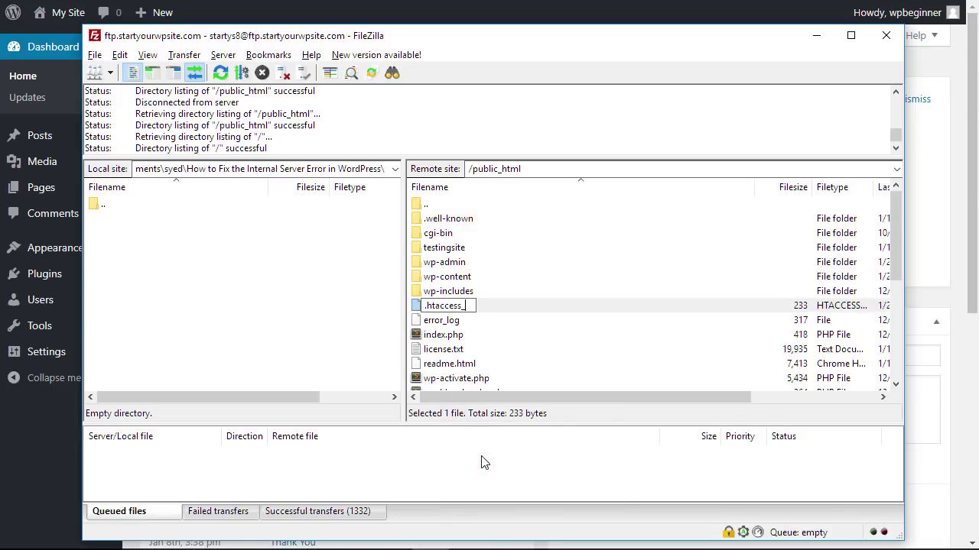
pyautogui.write('old')
pyautogui.press('Return')
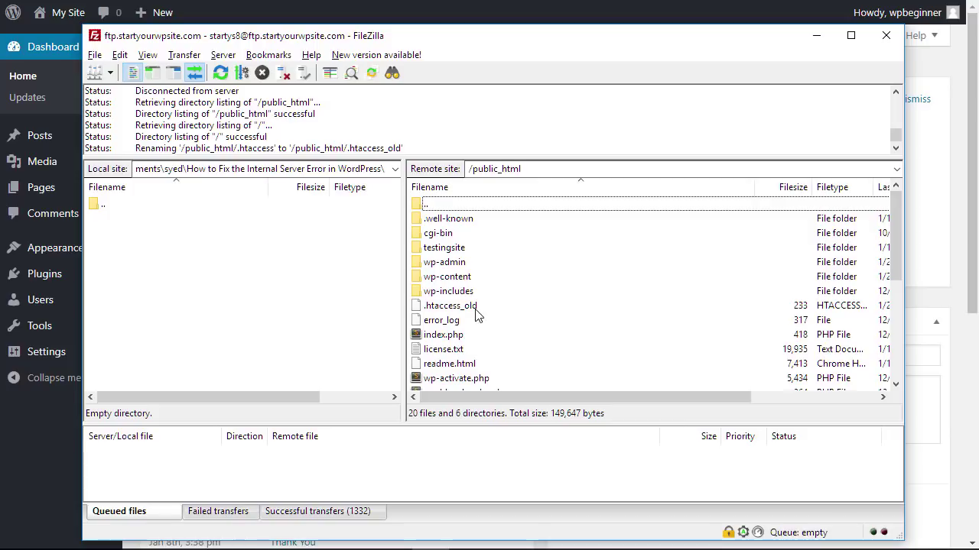
pyautogui.hotkey('alt', 'Tab')
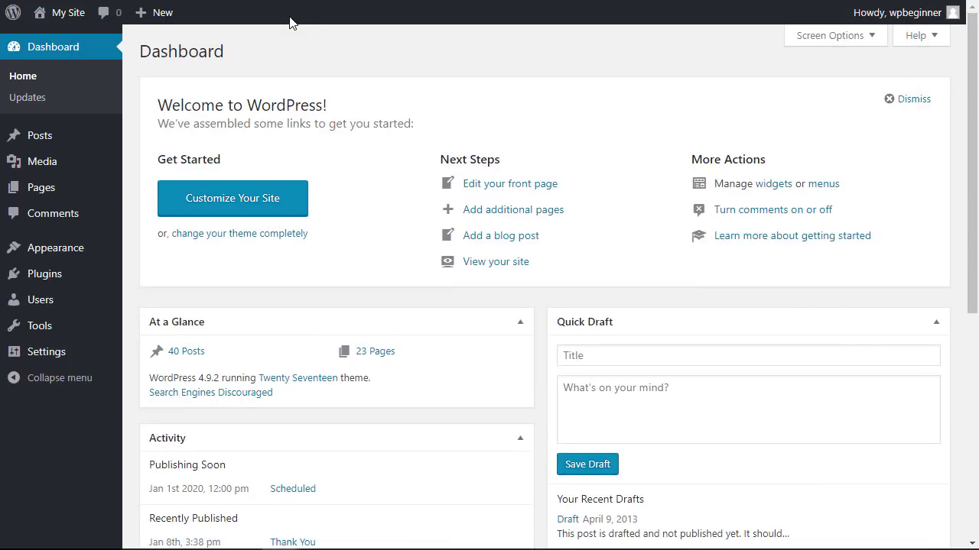
pyautogui.moveTo(72, 21)
pyautogui.rightClick(68, 39)
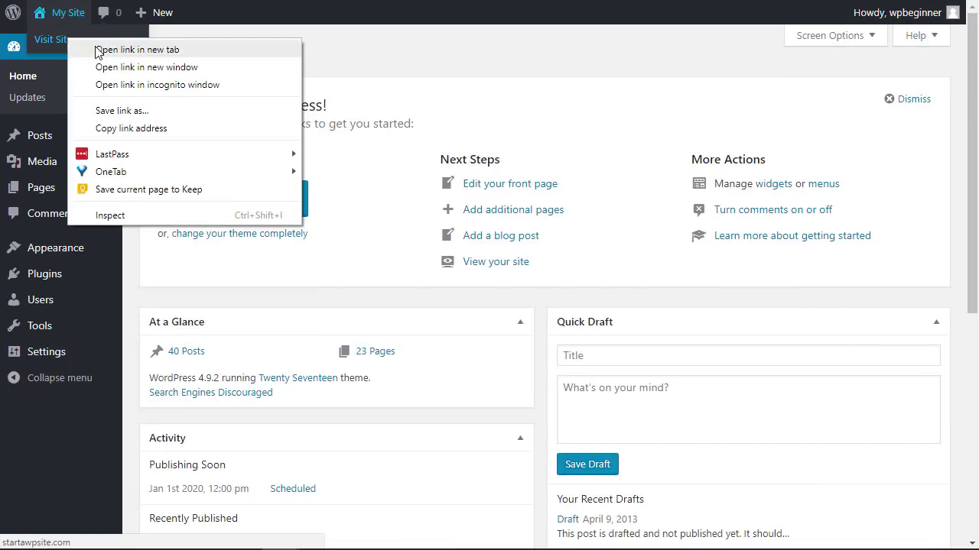
pyautogui.click(98, 49)
pyautogui.hotkey('ctrl', 'Tab')
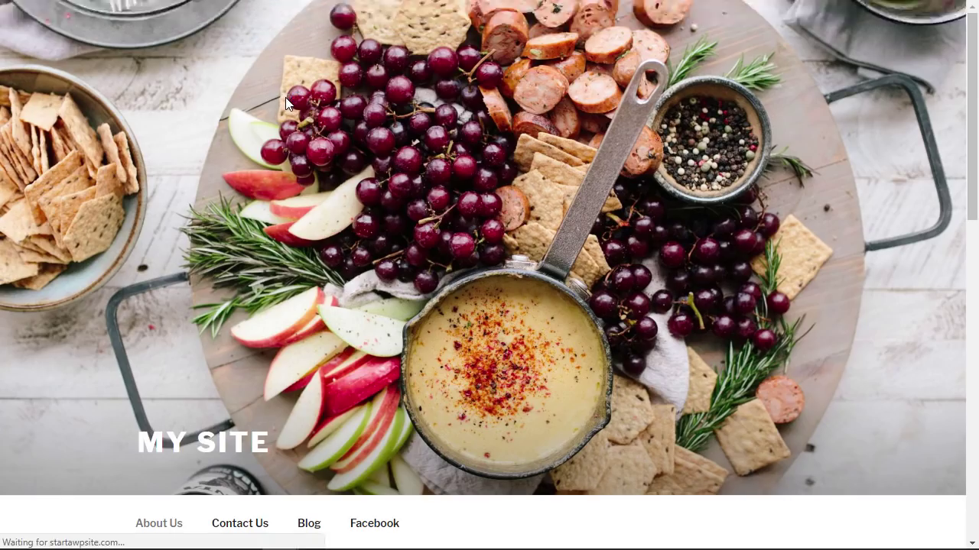
pyautogui.scroll(-3, 313, 219)
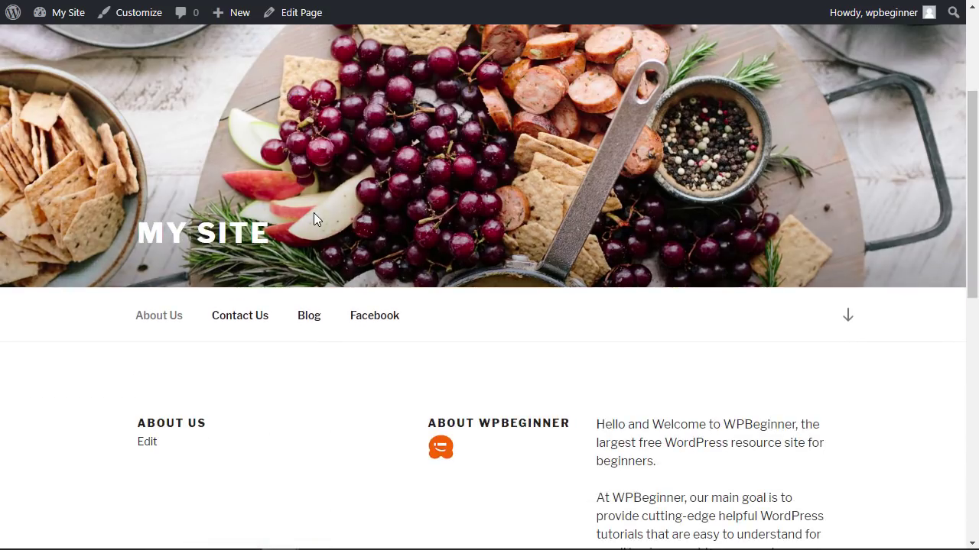
pyautogui.hotkey('ctrl', 'Tab')
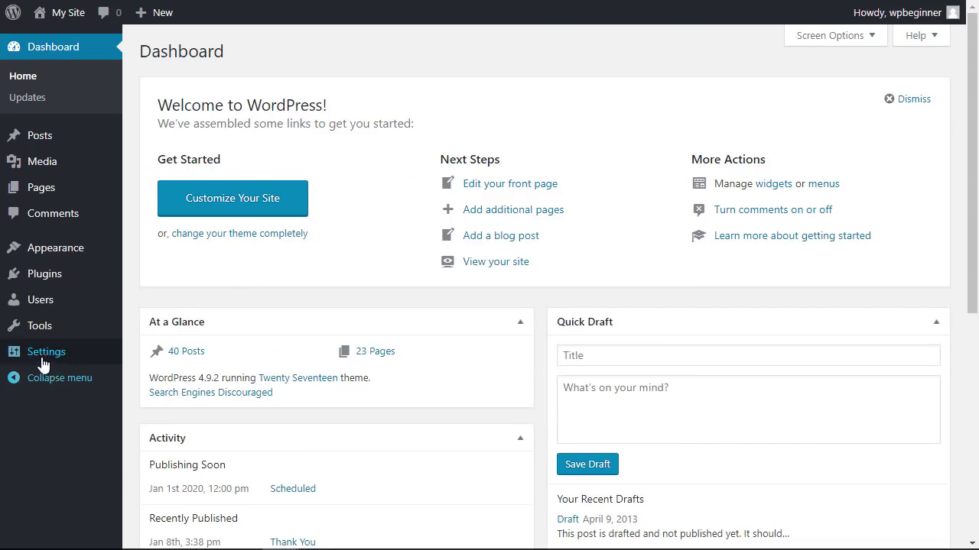
# - Open Settings > Permalinks and save changes with the Post name structure unchanged
pyautogui.moveTo(11, 362)
pyautogui.click(150, 464)
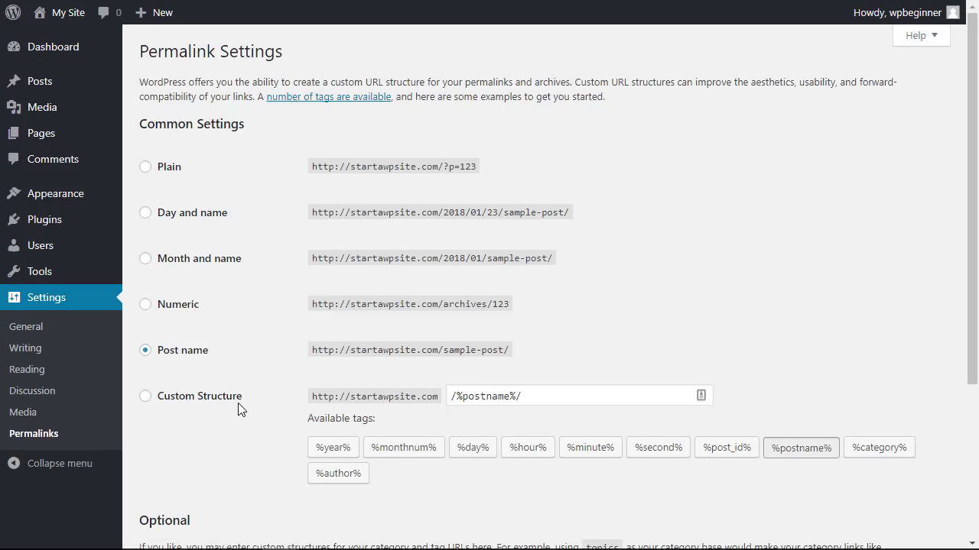
pyautogui.scroll(-3, 238, 404)
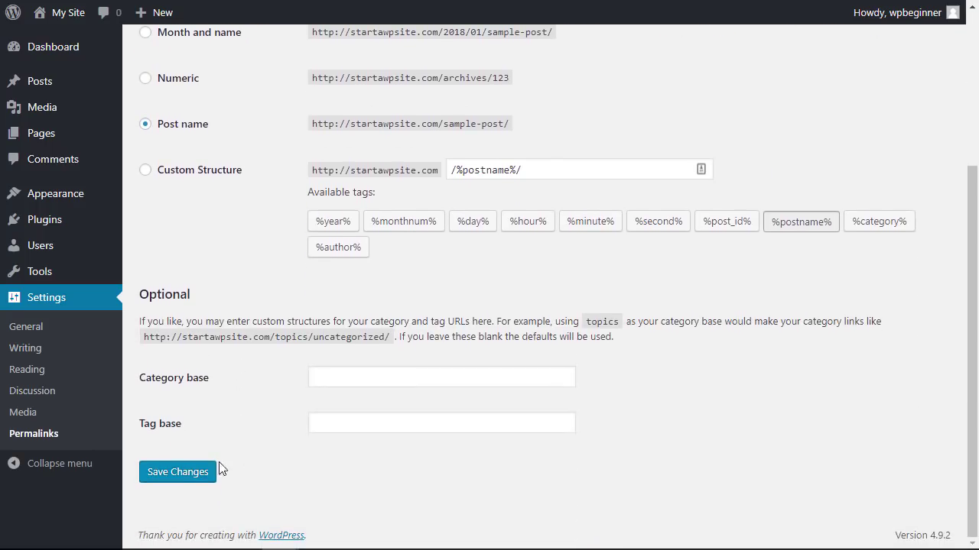
pyautogui.click(170, 475)
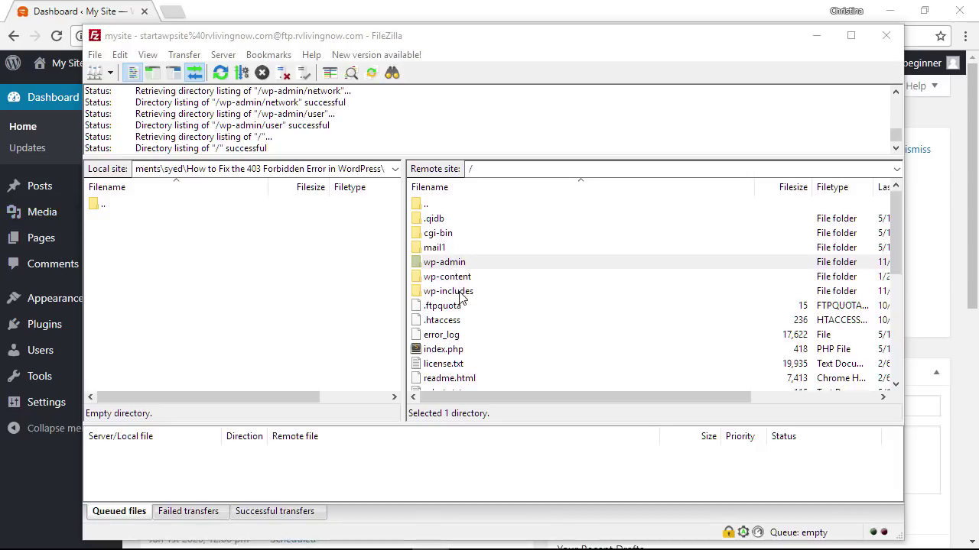
# - Give wp-admin 755 permissions, recursing into subdirectories and applying to directories only
pyautogui.rightClick(451, 263)
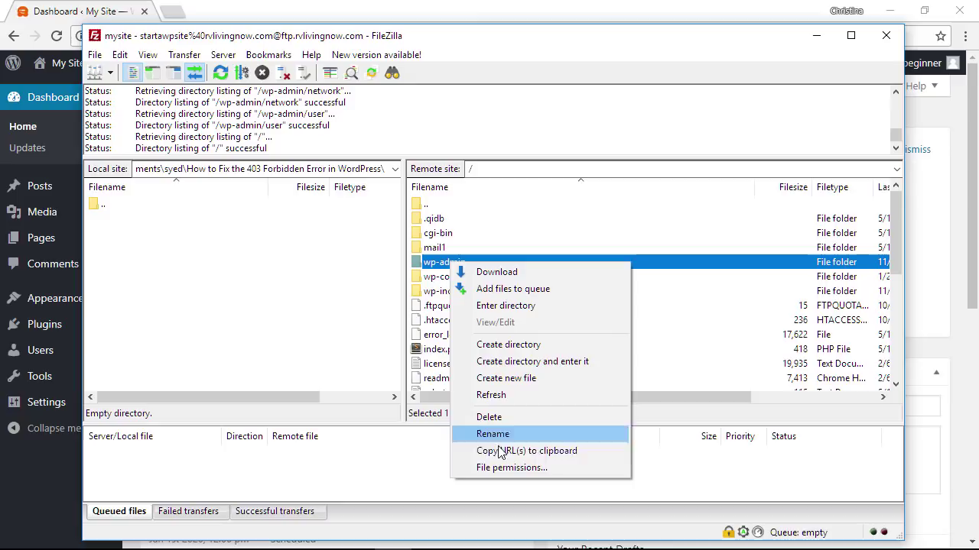
pyautogui.click(498, 468)
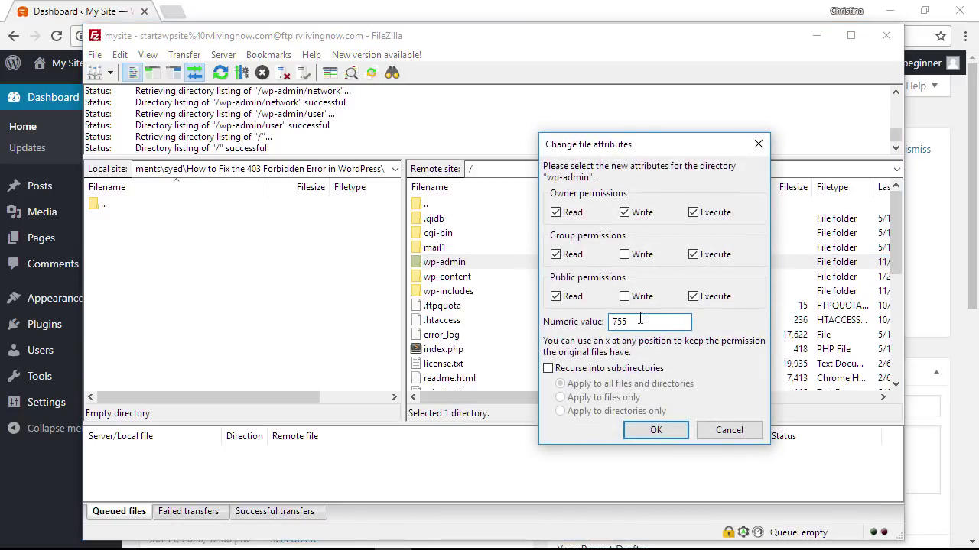
pyautogui.click(556, 215)
pyautogui.click(557, 216)
pyautogui.click(556, 216)
pyautogui.click(548, 369)
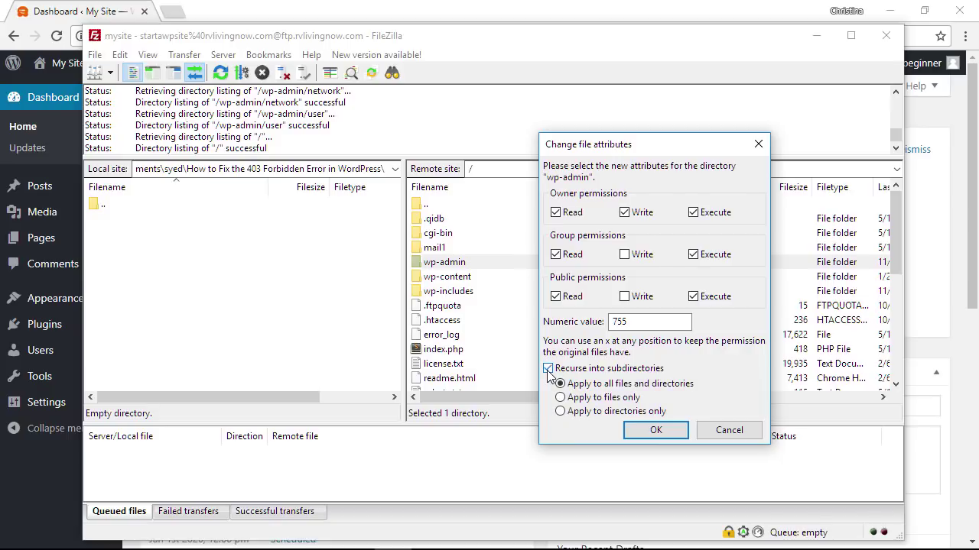
pyautogui.click(561, 413)
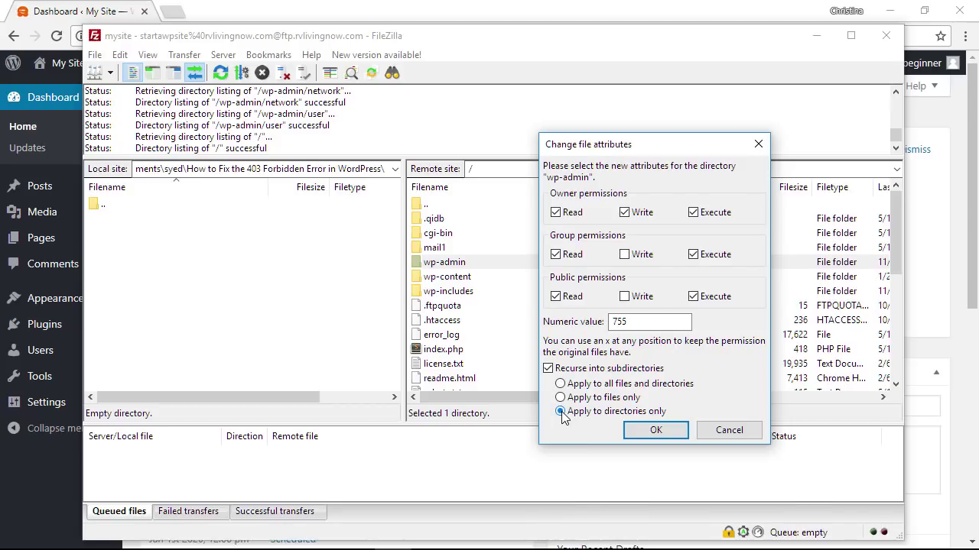
pyautogui.click(647, 431)
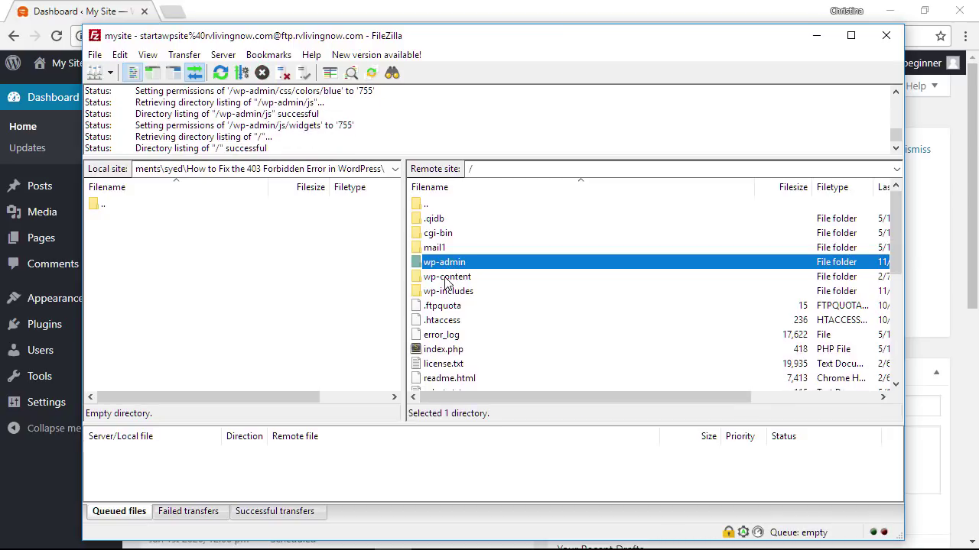
# - Give wp-content 755 permissions, recursing into subdirectories and applying to directories only
pyautogui.rightClick(445, 280)
pyautogui.click(433, 293)
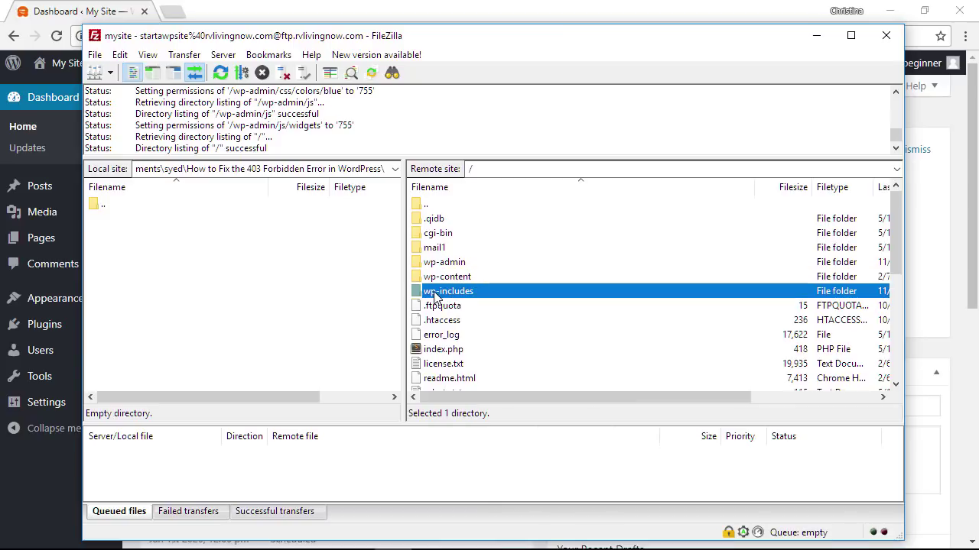
pyautogui.rightClick(441, 280)
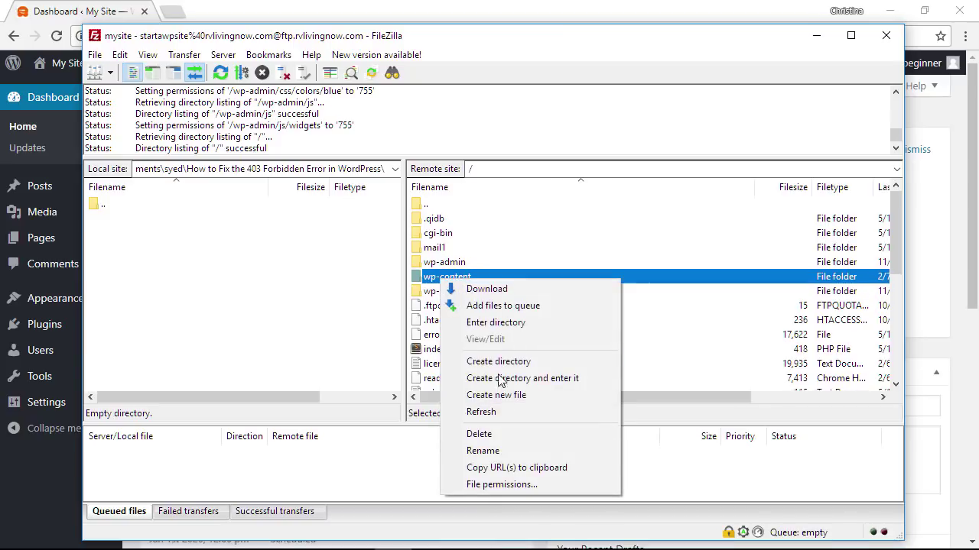
pyautogui.click(495, 485)
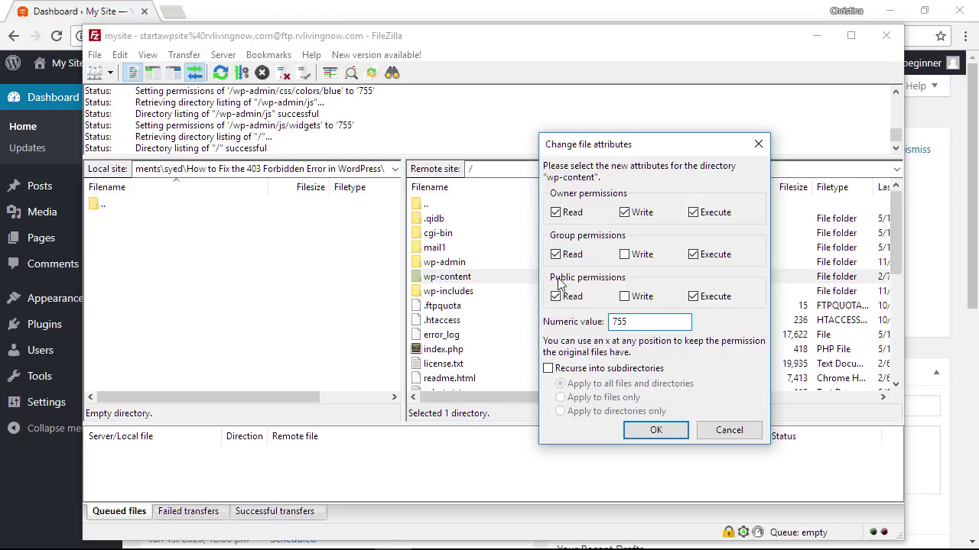
pyautogui.click(640, 322)
pyautogui.click(548, 369)
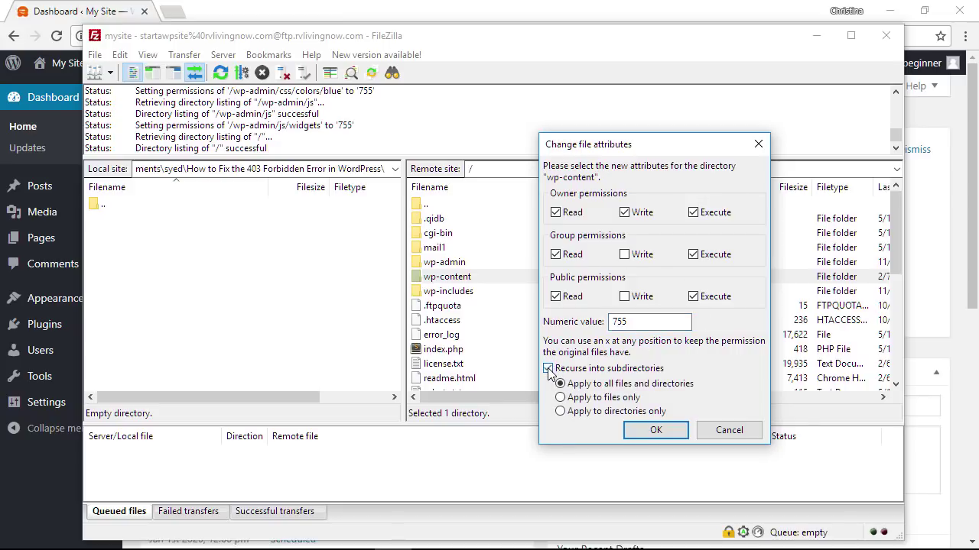
pyautogui.click(560, 412)
pyautogui.click(646, 431)
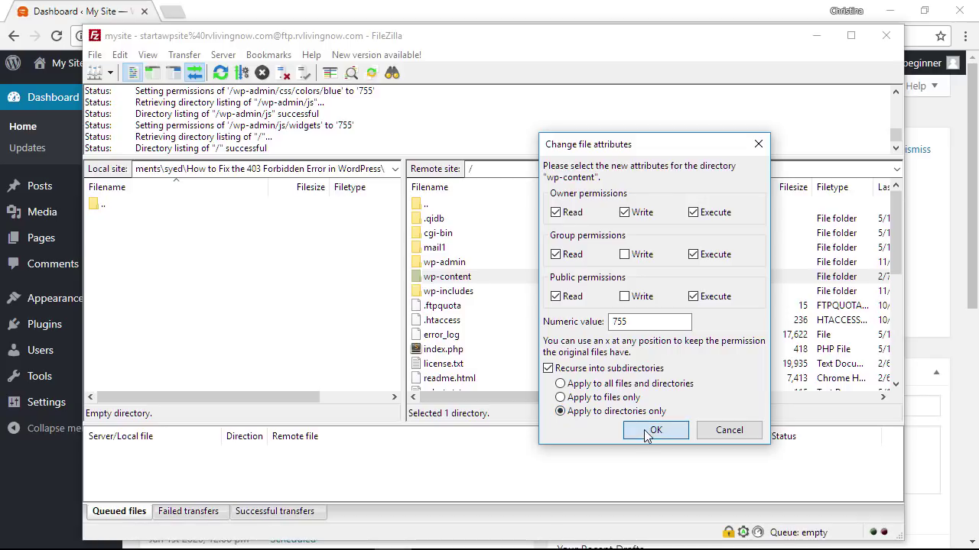
# - Set wp-admin permissions to 644, recursing into subdirectories and applying to files only
pyautogui.click(449, 266)
pyautogui.rightClick(450, 267)
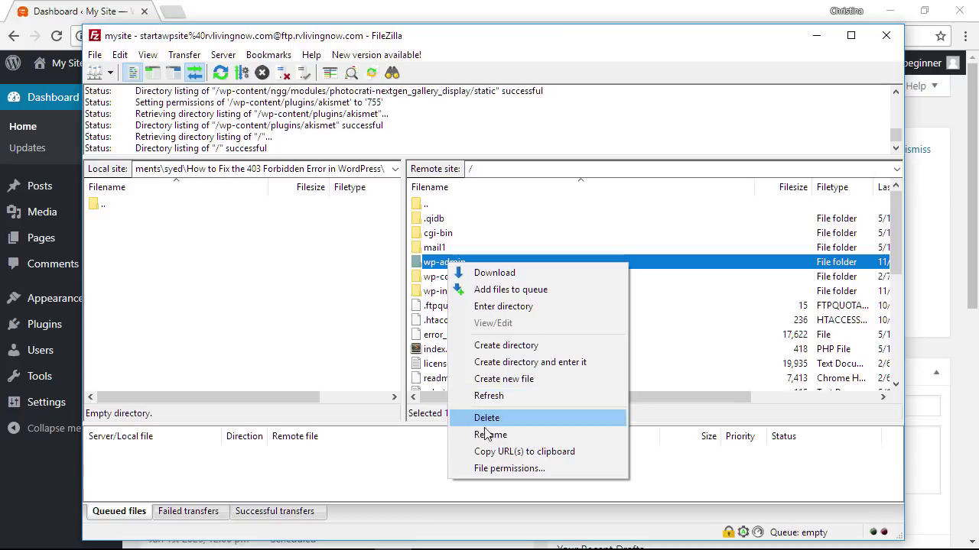
pyautogui.click(508, 468)
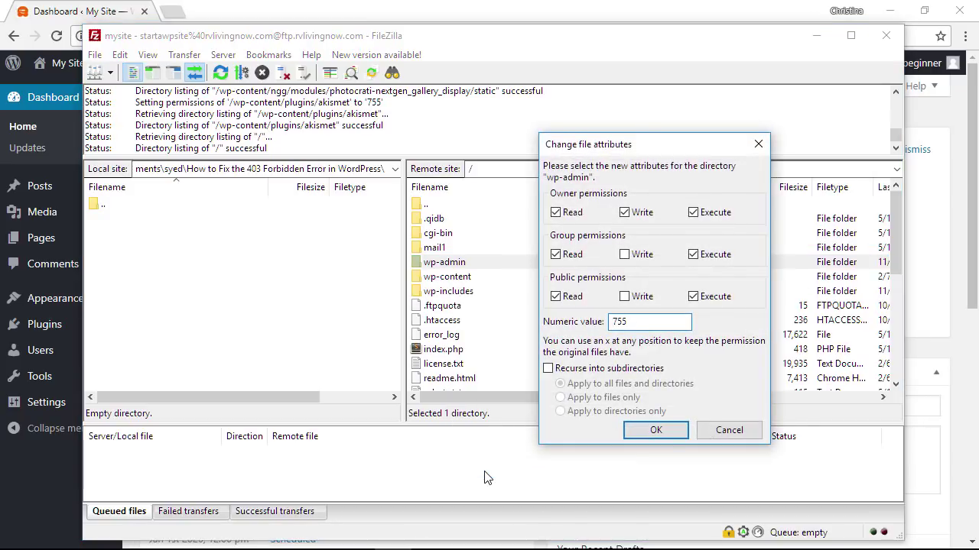
pyautogui.press('Escape')
pyautogui.rightClick(451, 266)
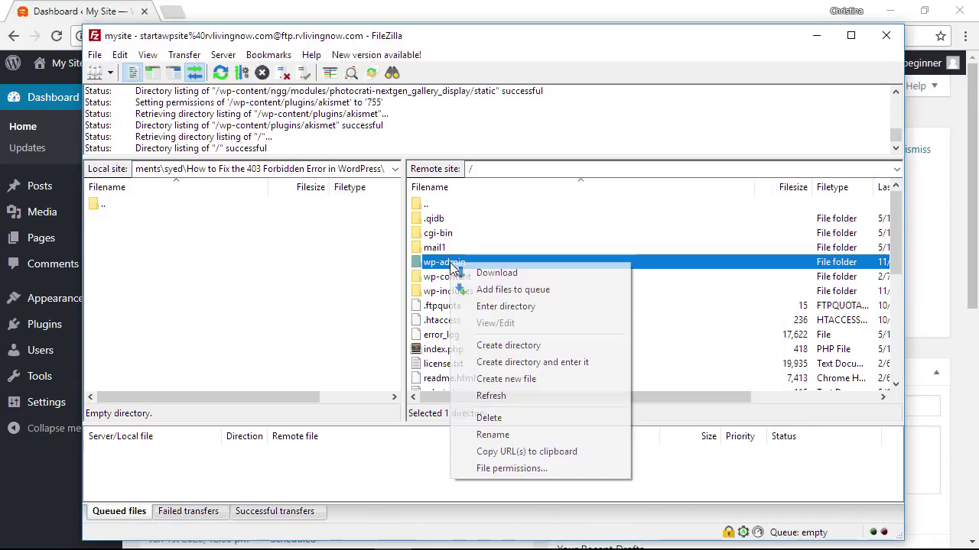
pyautogui.click(492, 468)
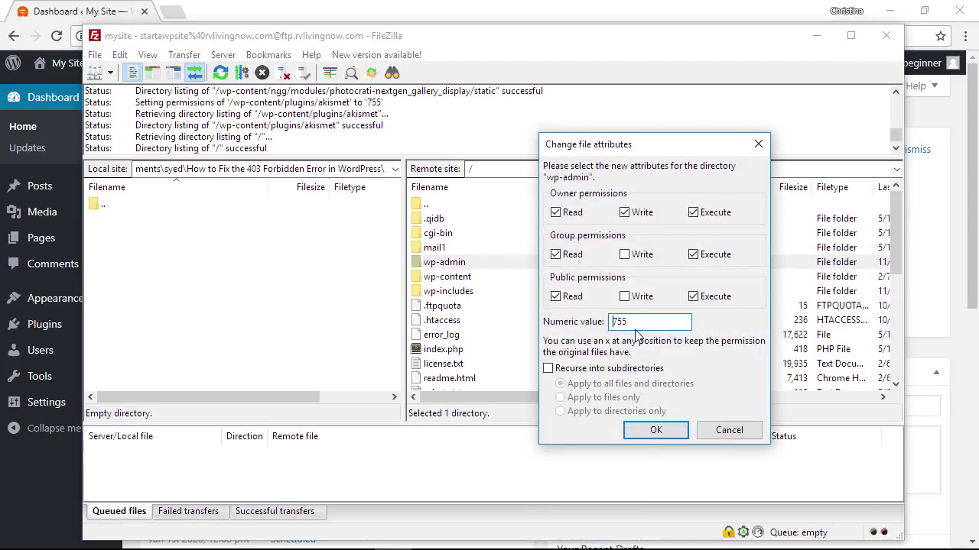
pyautogui.moveTo(635, 322); pyautogui.dragTo(581, 321)
pyautogui.write('644')
pyautogui.click(549, 370)
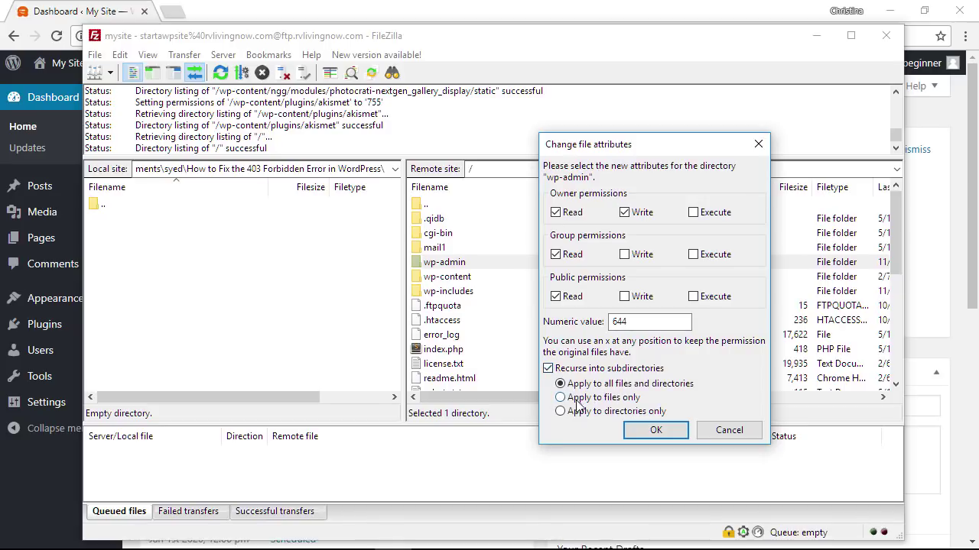
pyautogui.click(562, 398)
pyautogui.click(654, 430)
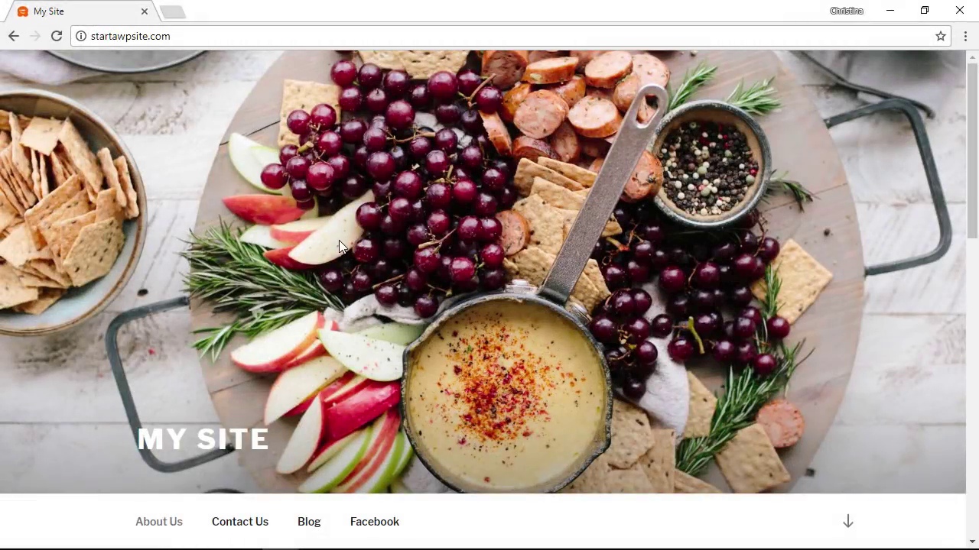
# - Scroll the startawpsite.com homepage down and back up to confirm it loads
pyautogui.scroll(-3, 338, 240)
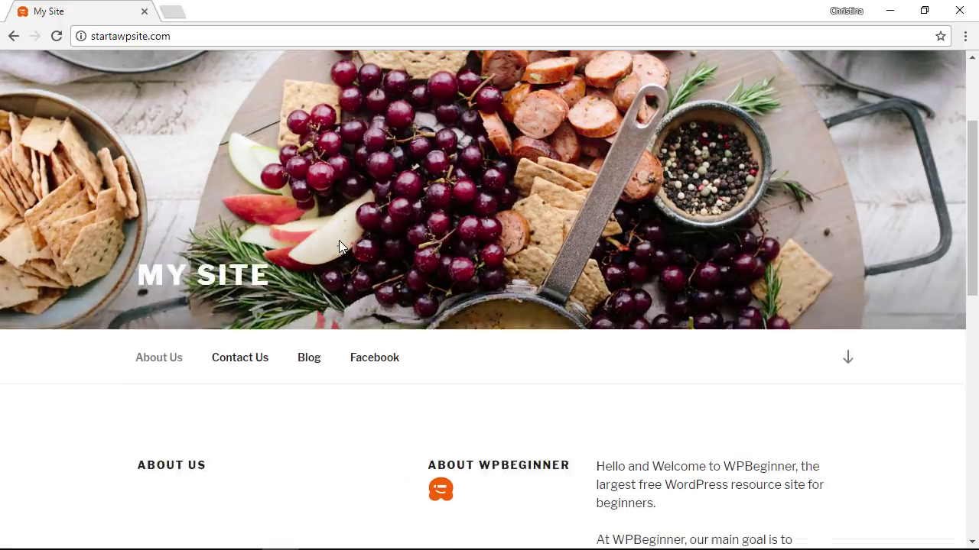
pyautogui.scroll(3, 339, 241)
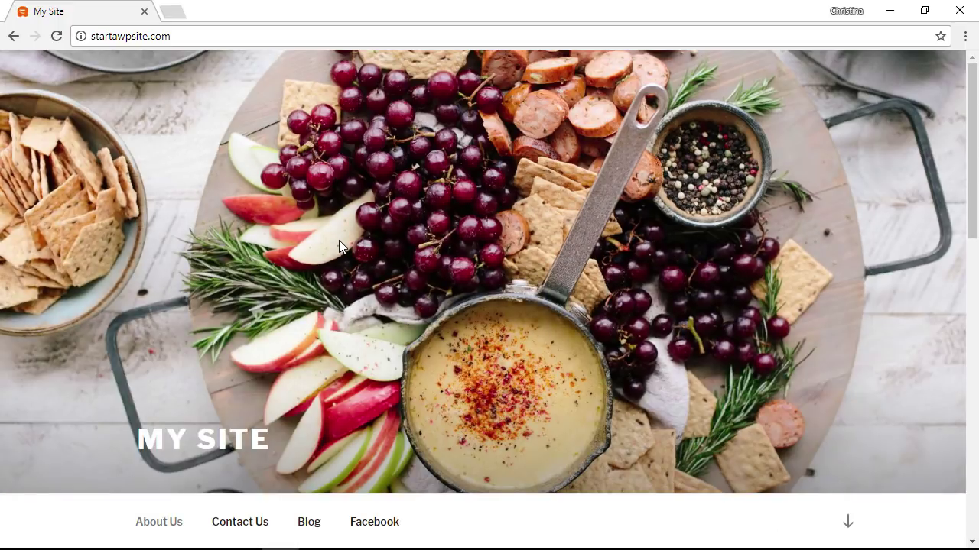